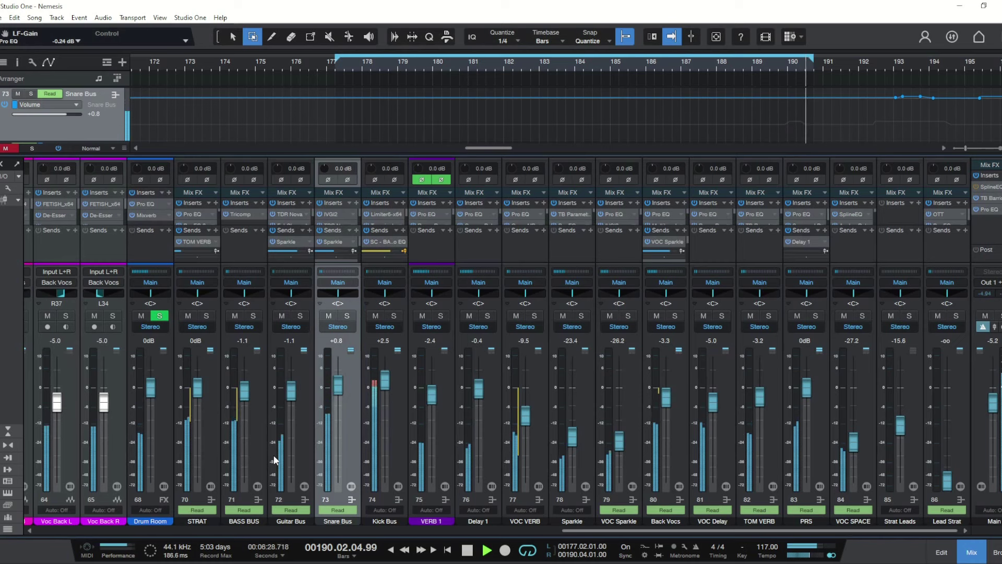
# - Stop playback, reveal the mixer's inserts and sends, and inspect the SplineEQ on the BASS LOW channel
pyautogui.press('space')
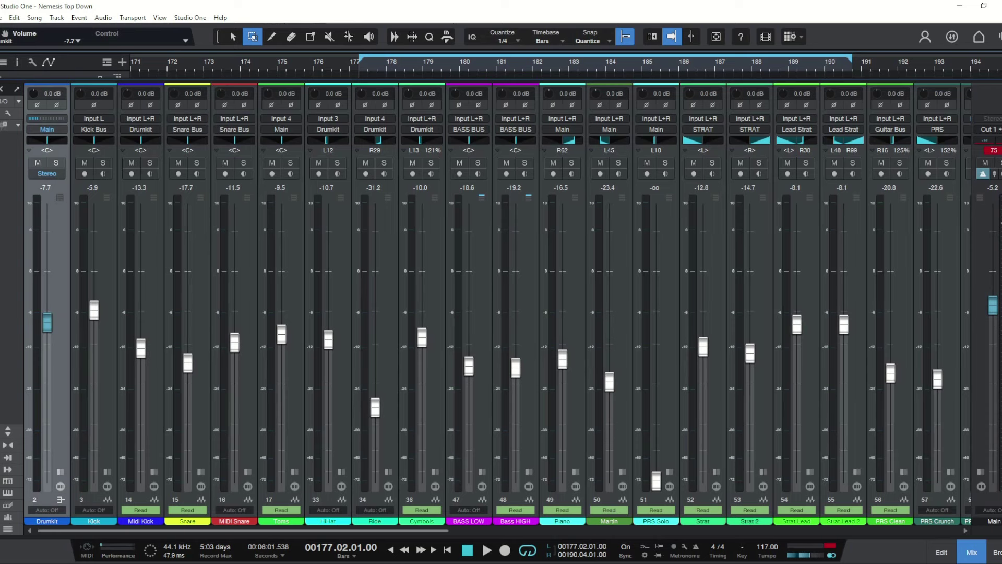
pyautogui.click(16, 89)
pyautogui.moveTo(458, 276); pyautogui.dragTo(459, 177)
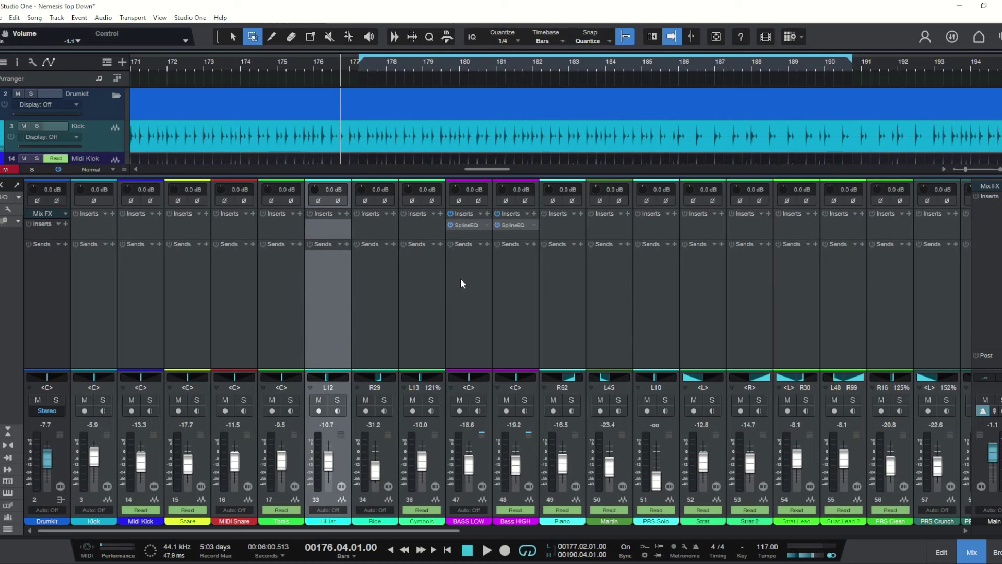
pyautogui.click(467, 226)
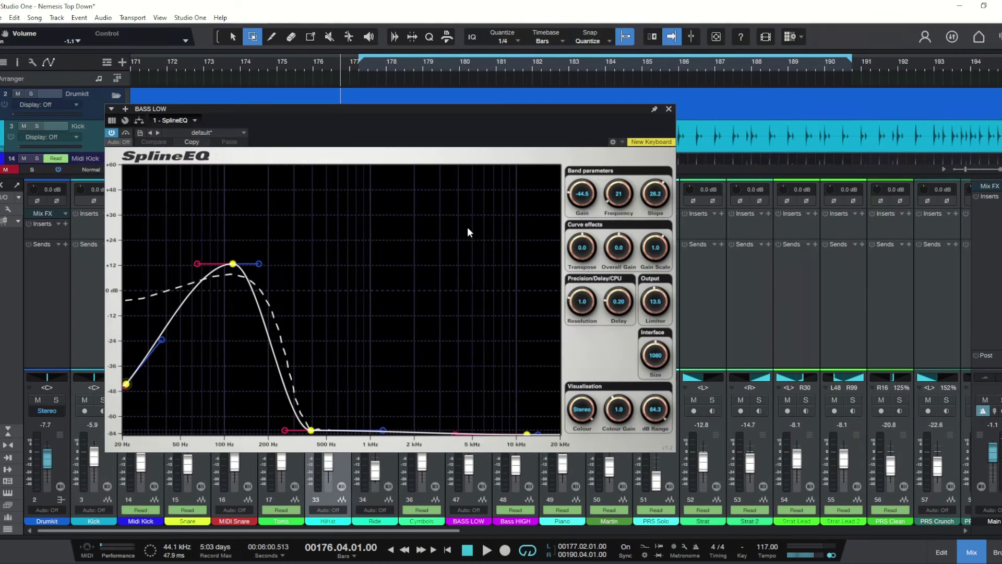
pyautogui.click(669, 109)
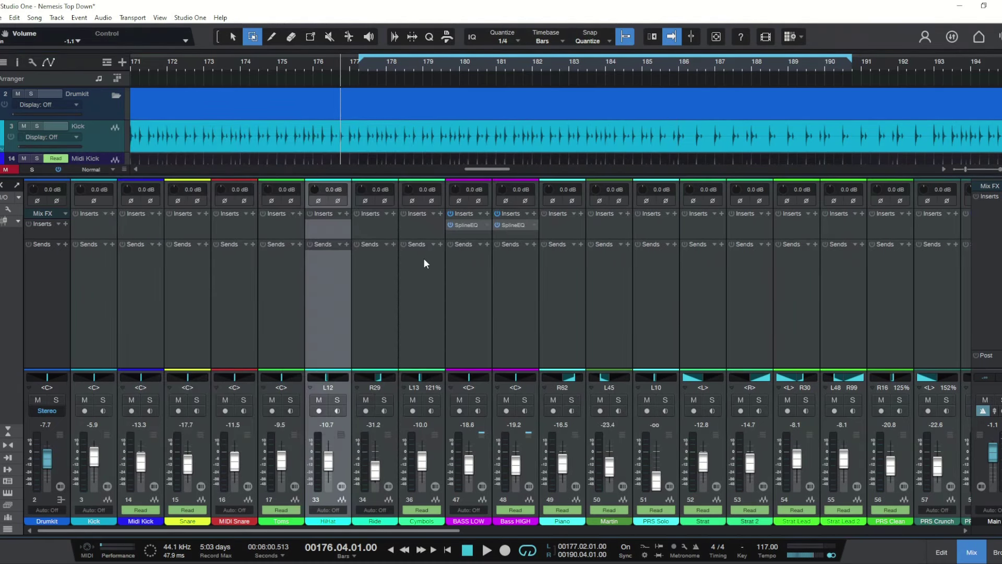
# - Bring the vocal and bus channels into view and audition the mix from bar 177
pyautogui.click(673, 531)
pyautogui.moveTo(674, 531); pyautogui.dragTo(438, 532)
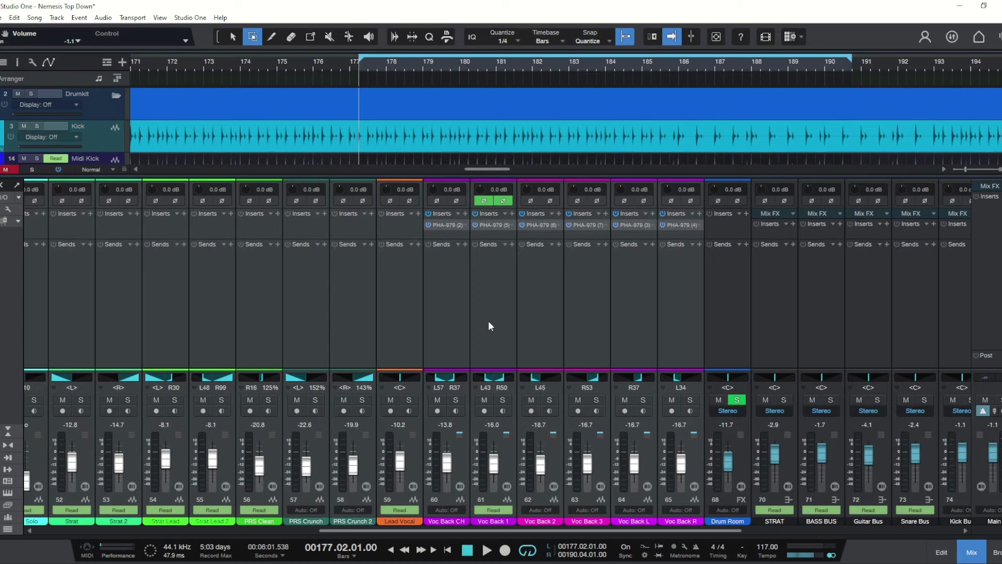
pyautogui.press('space')
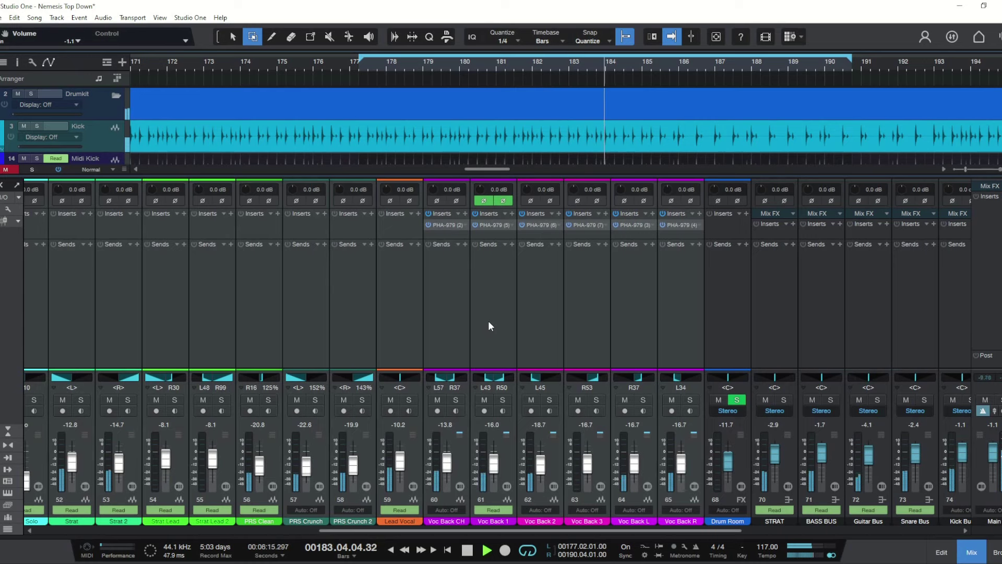
pyautogui.press('space')
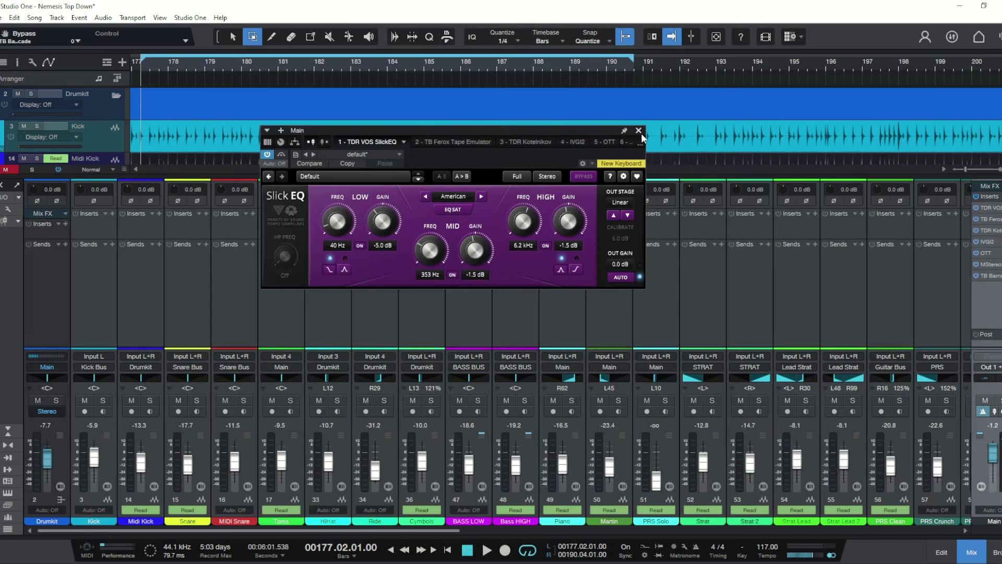
# - Review the Main channel's plug-in chain from TB Ferox Tape Emulator through TDR Kotelnikov, IVGI2, OTT and MStereoExpander to TB Barricade
pyautogui.click(450, 142)
pyautogui.moveTo(445, 109); pyautogui.dragTo(510, 109)
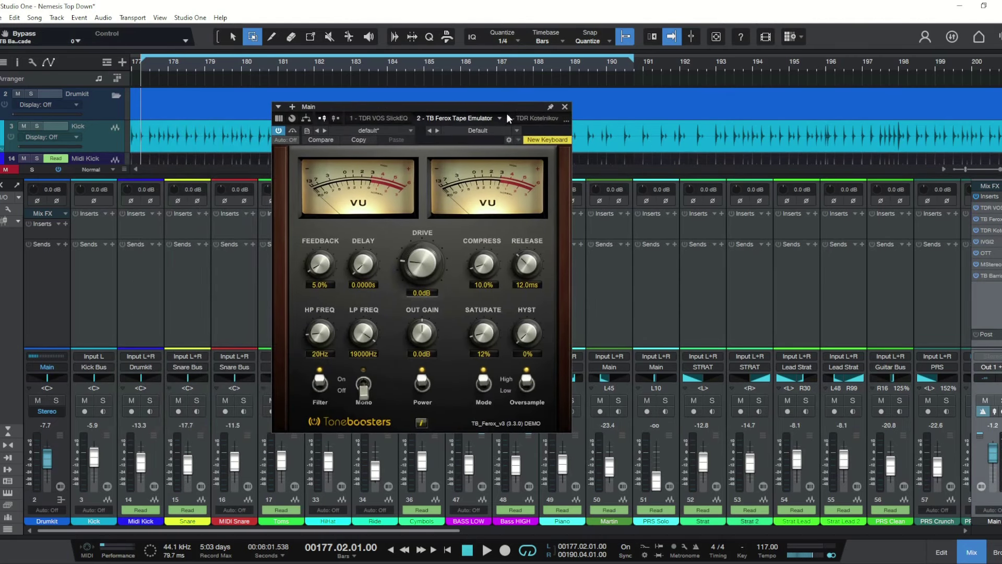
pyautogui.click(566, 107)
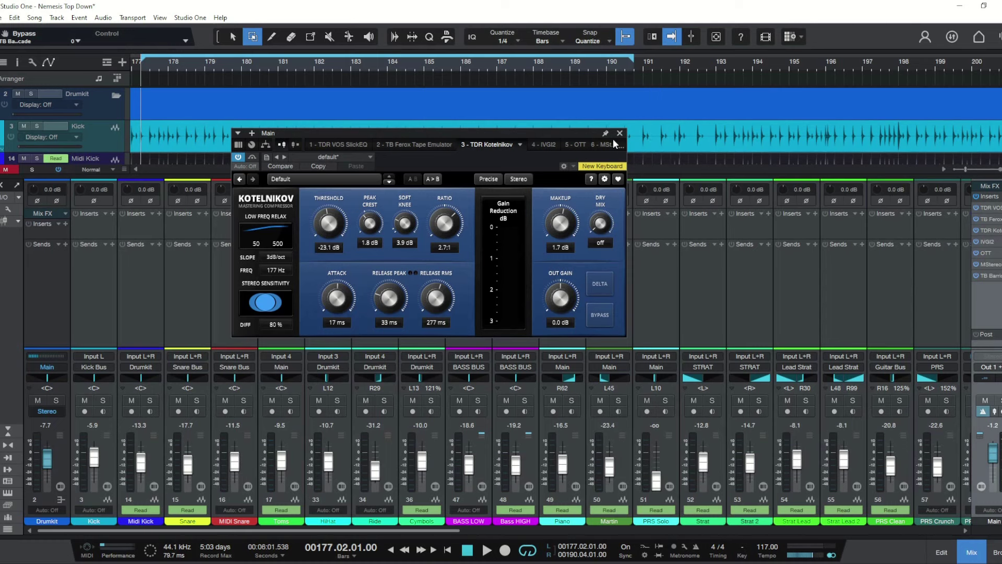
pyautogui.click(545, 144)
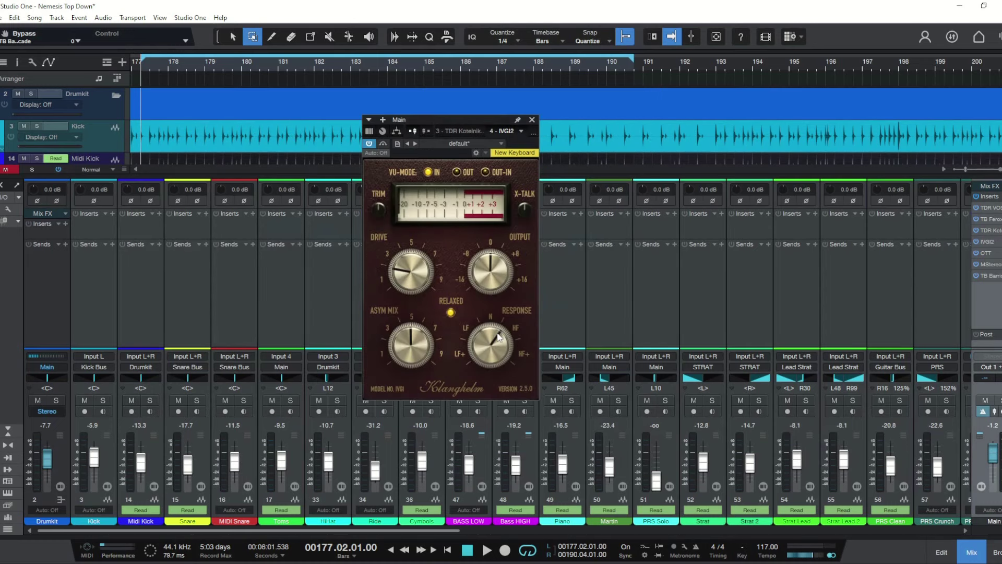
pyautogui.click(529, 131)
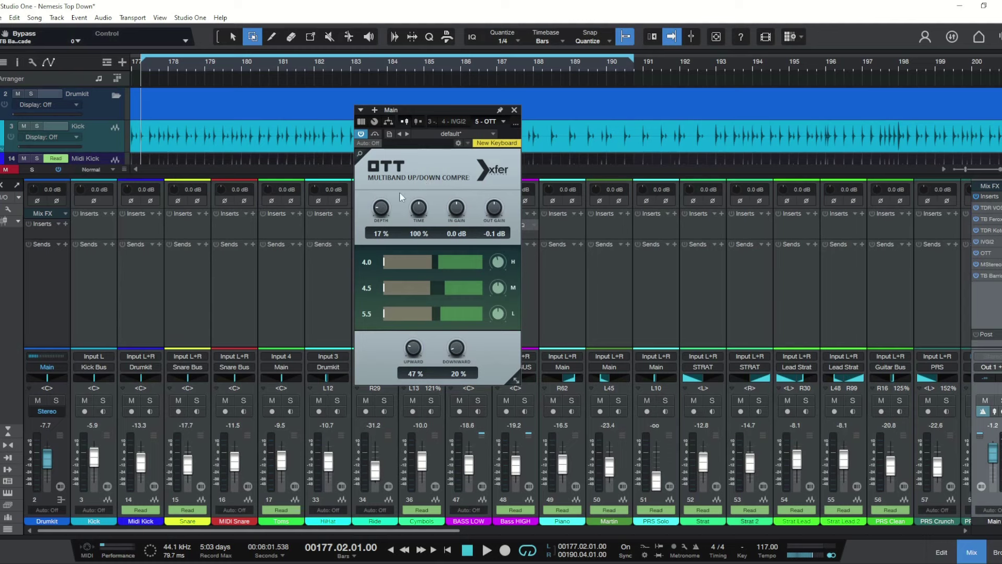
pyautogui.scroll(-1, 483, 135)
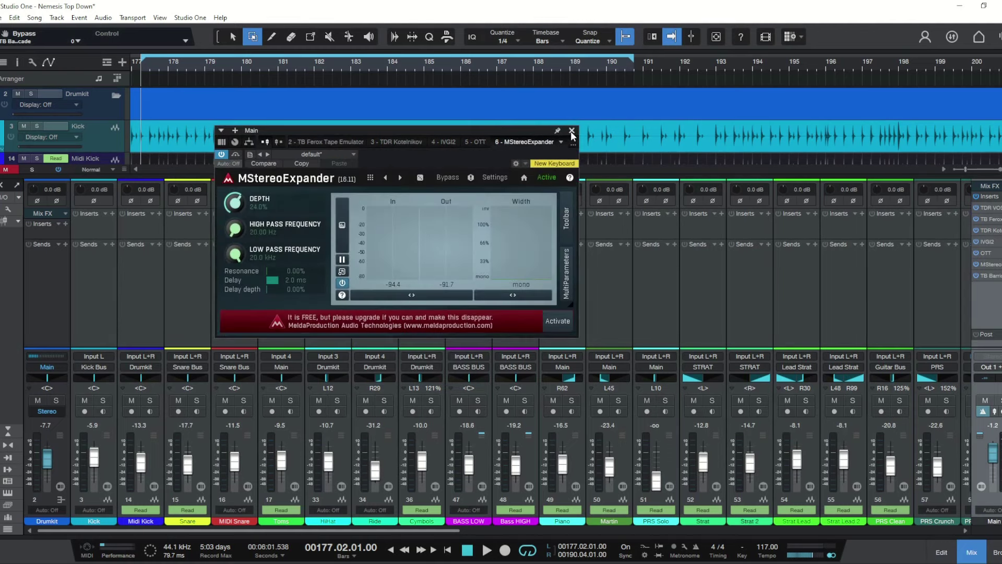
pyautogui.scroll(-1, 546, 137)
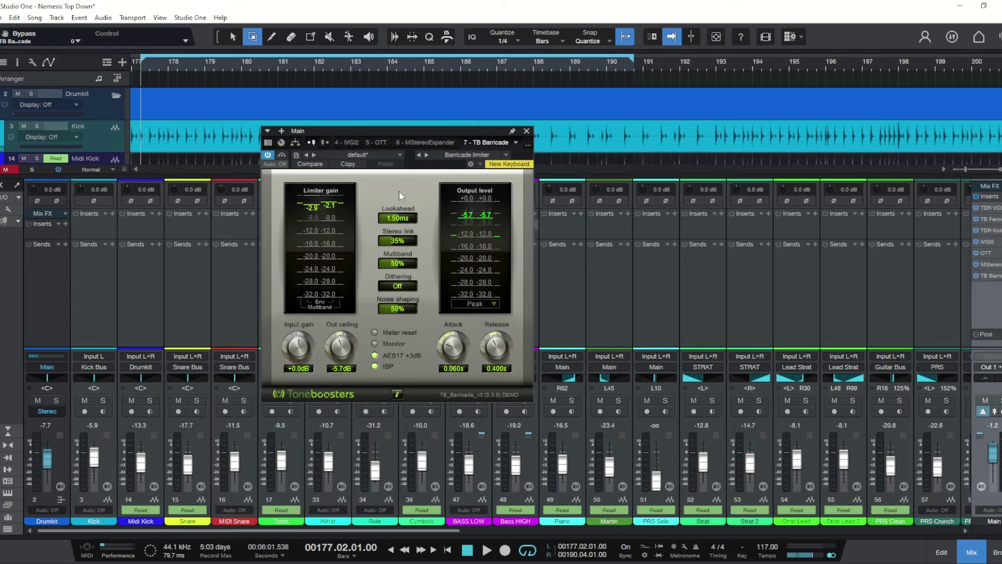
# - Play the looped section while switching the Main channel's entire insert chain off and on to compare the sound
pyautogui.click(995, 317)
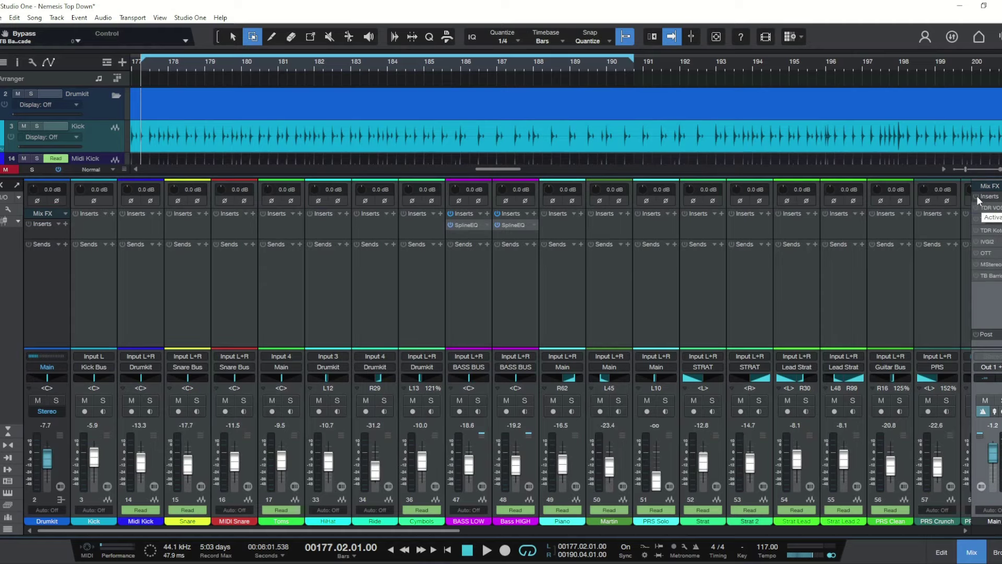
pyautogui.press('space')
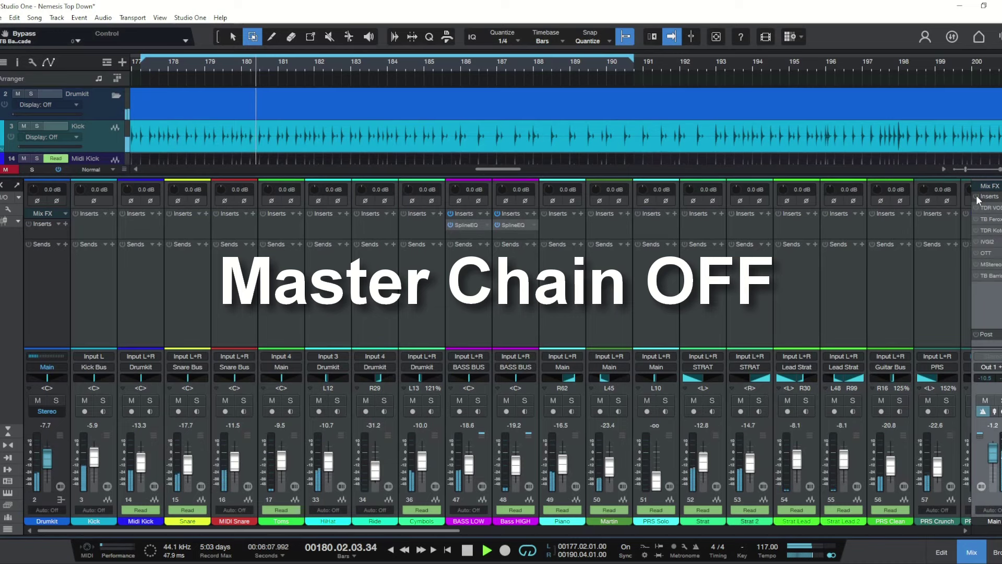
pyautogui.click(976, 197)
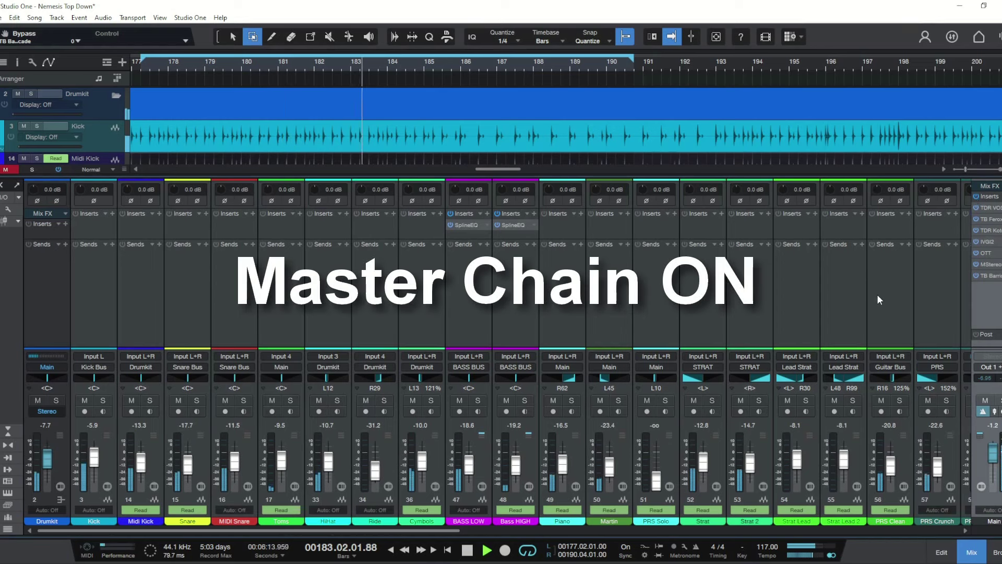
pyautogui.click(976, 196)
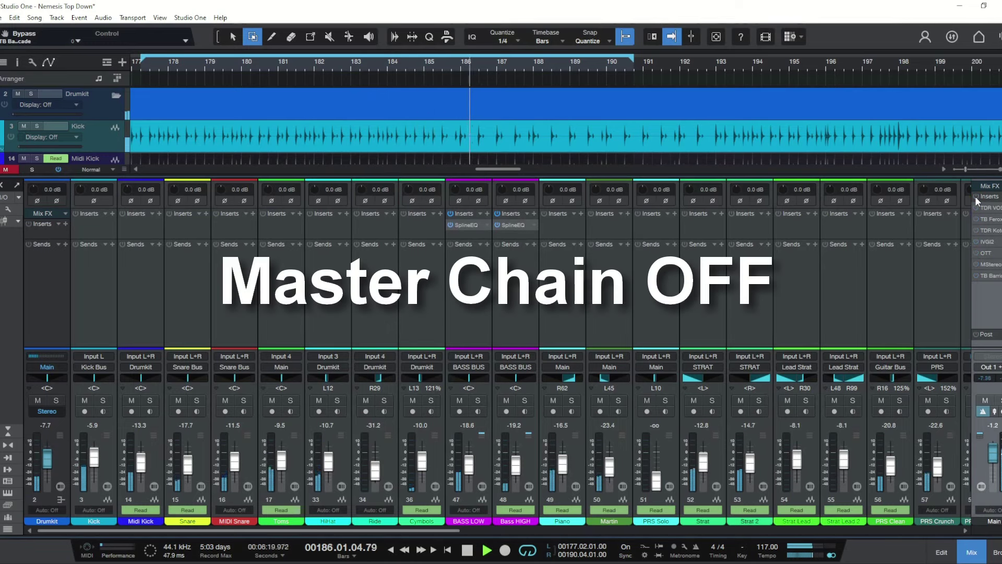
pyautogui.click(976, 196)
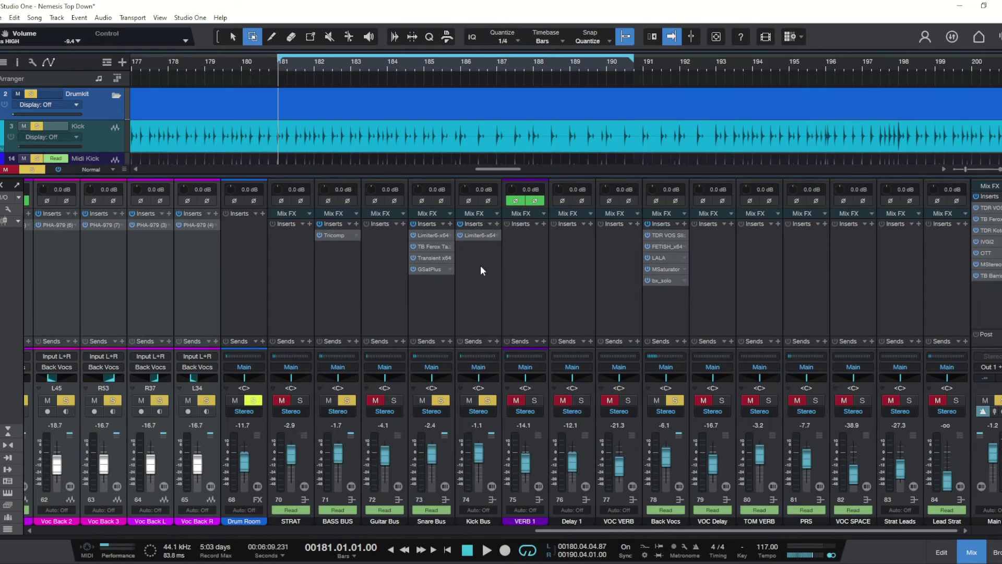
# - Inspect the Limiter6 settings on the Kick Bus and on the Snare Bus
pyautogui.click(478, 235)
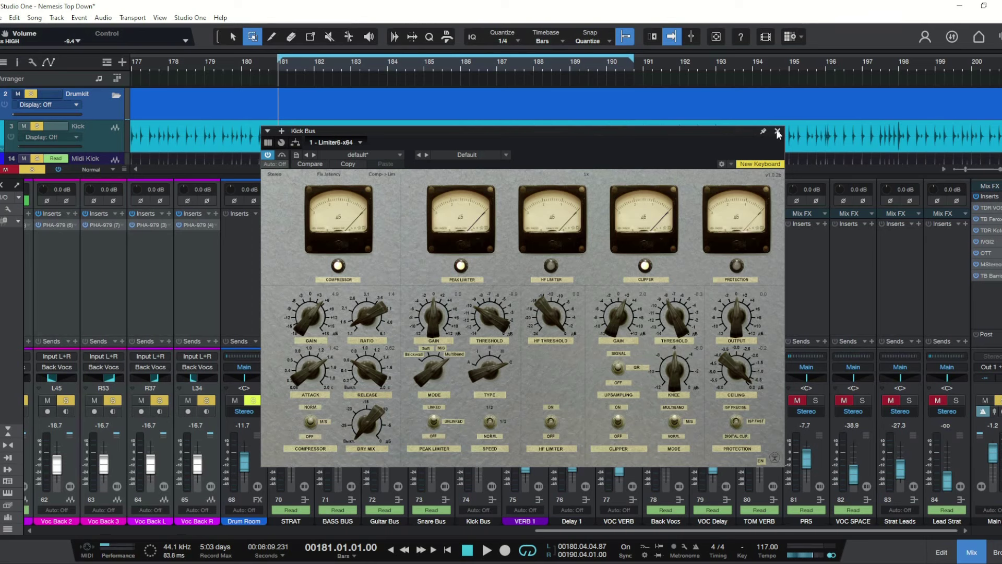
pyautogui.click(478, 233)
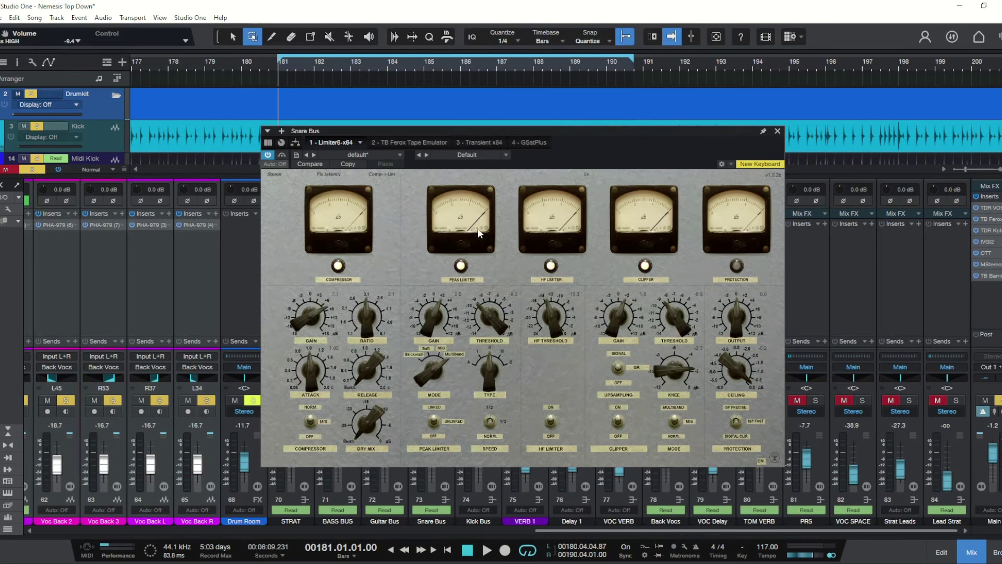
pyautogui.click(778, 131)
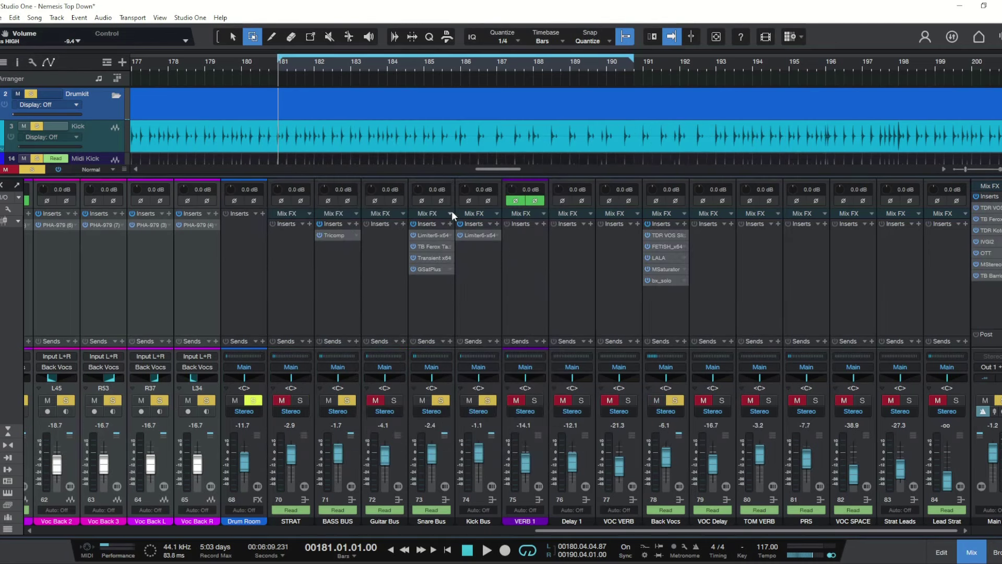
# - Inspect the Snare Bus's TB Ferox Tape Emulator, Transient and GSatPlus plug-ins
pyautogui.click(428, 246)
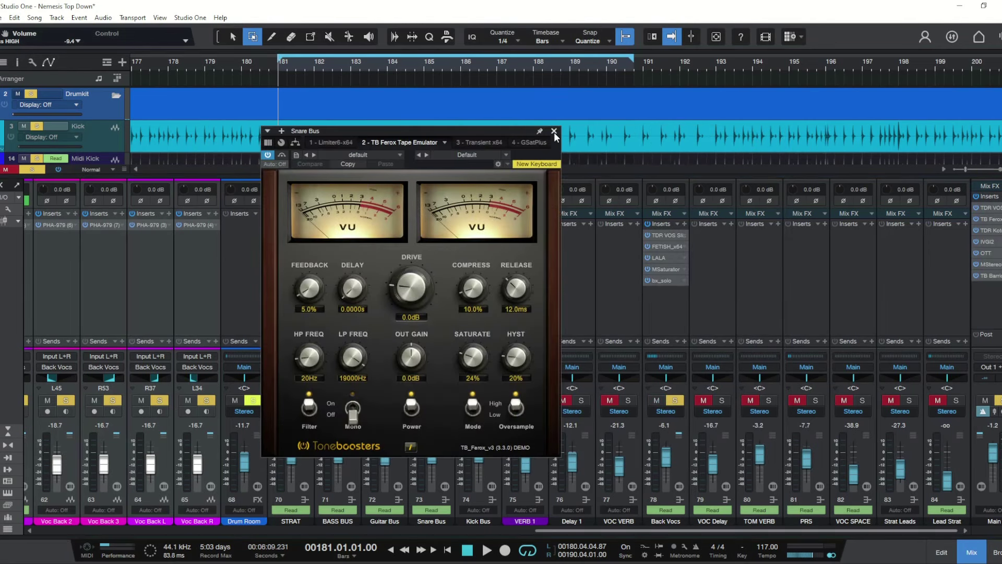
pyautogui.click(554, 131)
pyautogui.click(427, 256)
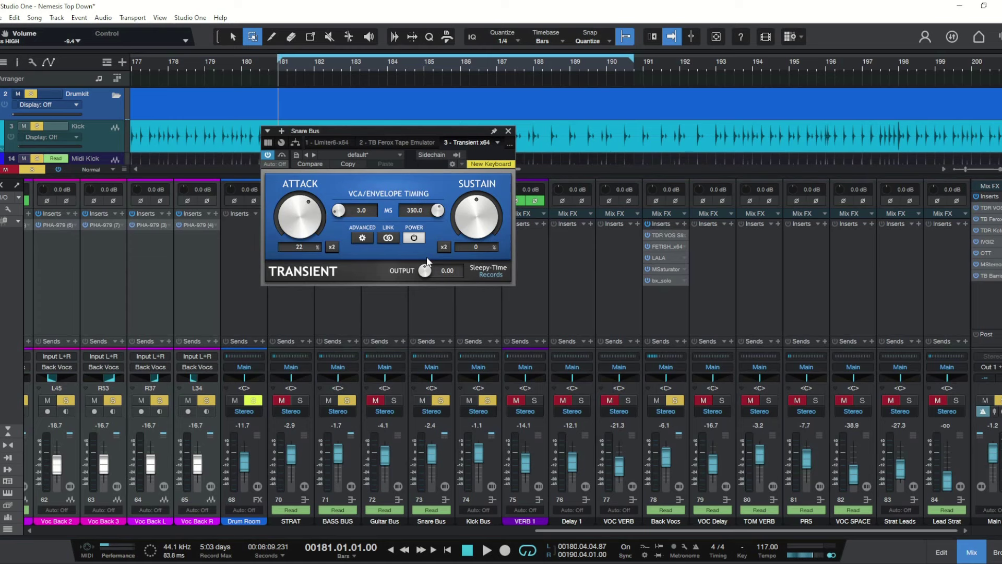
pyautogui.click(508, 131)
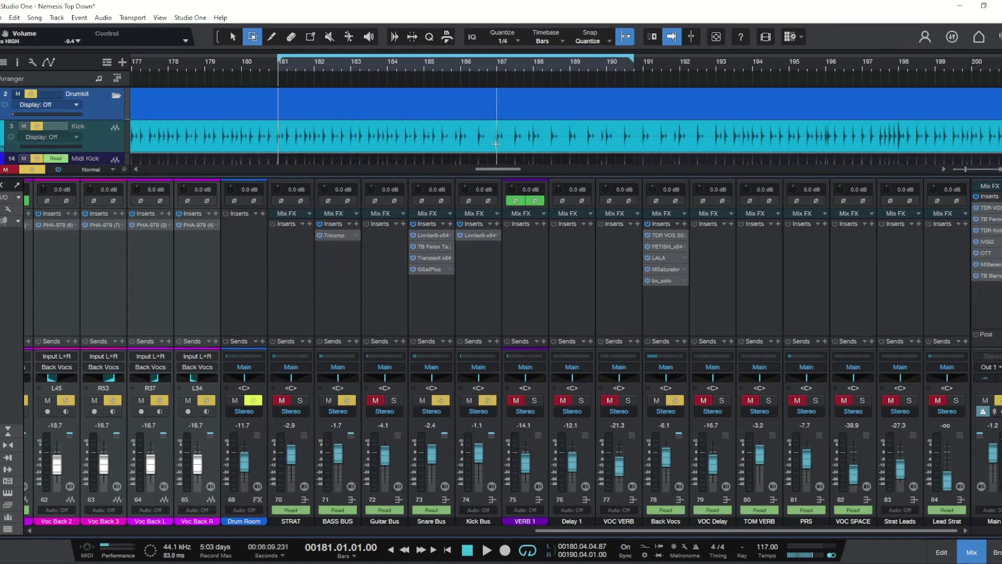
pyautogui.click(430, 269)
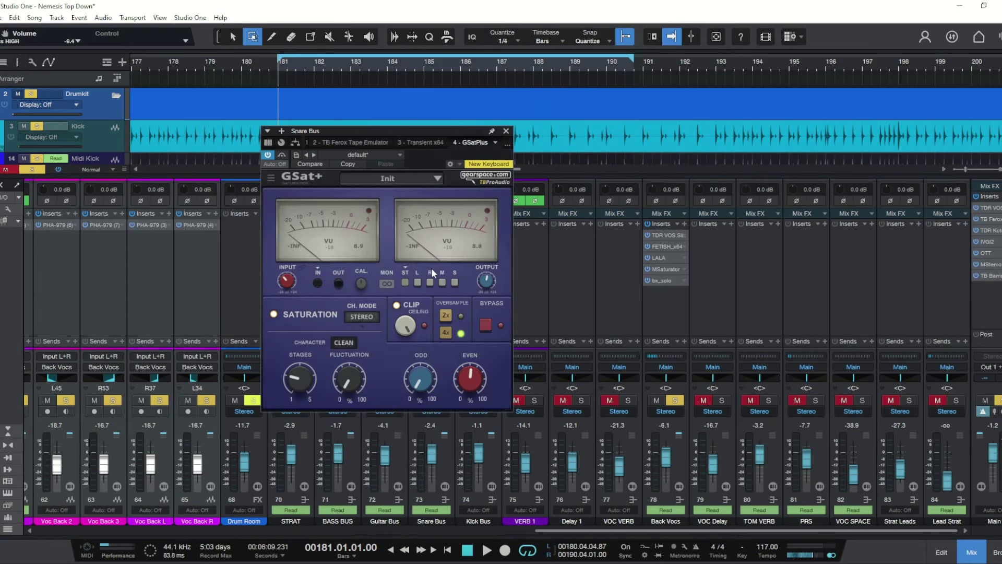
pyautogui.click(506, 131)
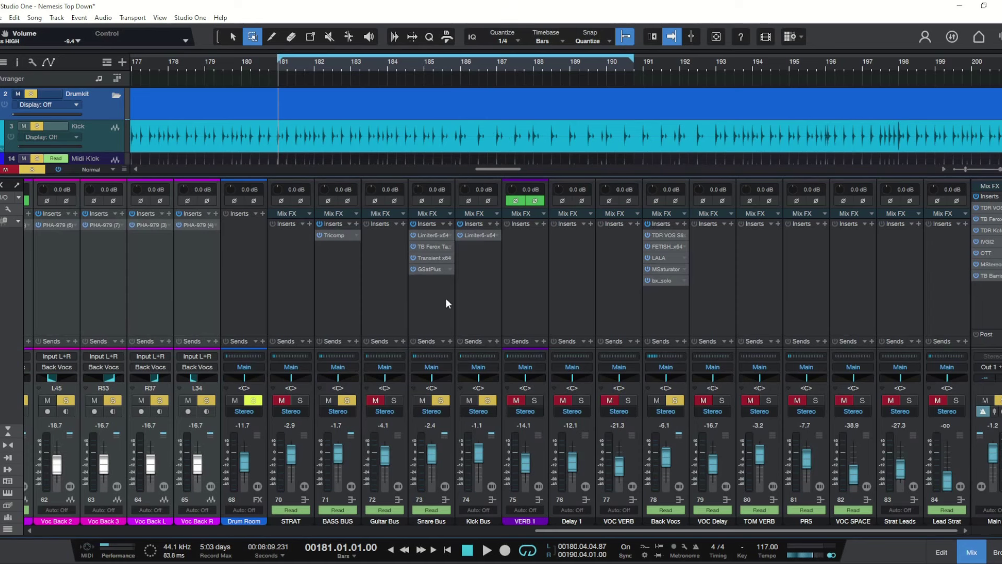
# - Inspect the Tricomp on the BASS BUS and the TDR VOS SlickEQ on the Back Vocs bus
pyautogui.click(333, 237)
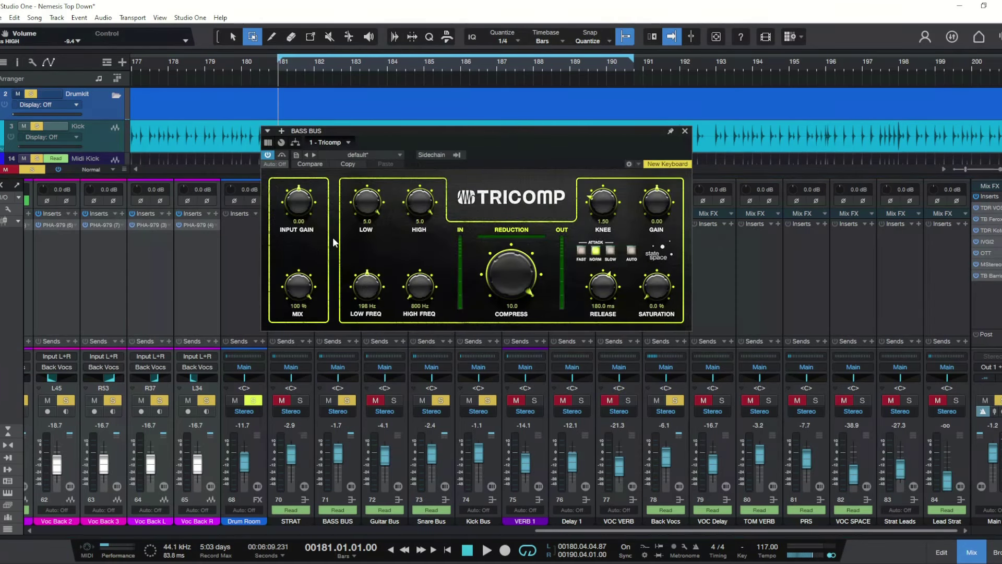
pyautogui.click(685, 132)
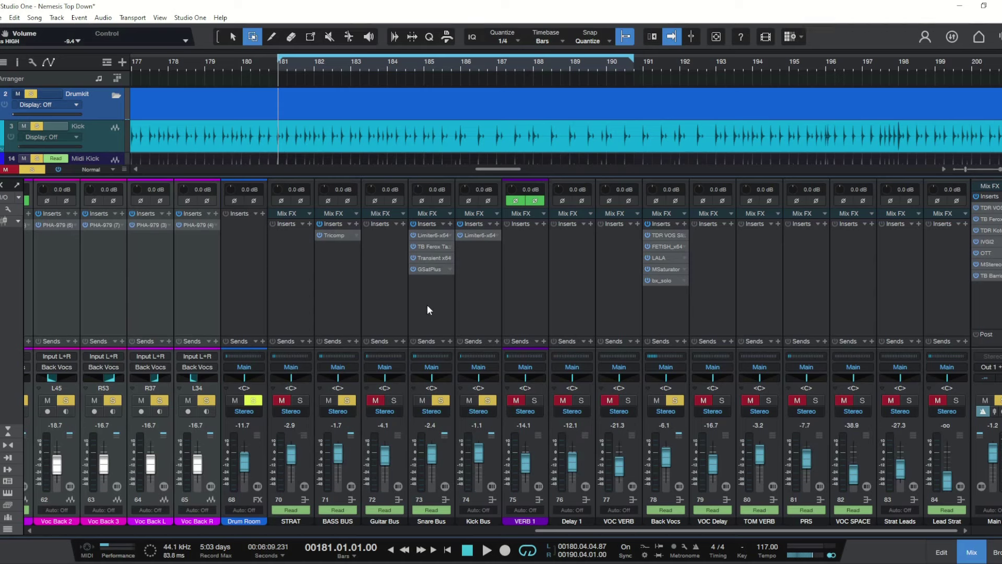
pyautogui.click(663, 235)
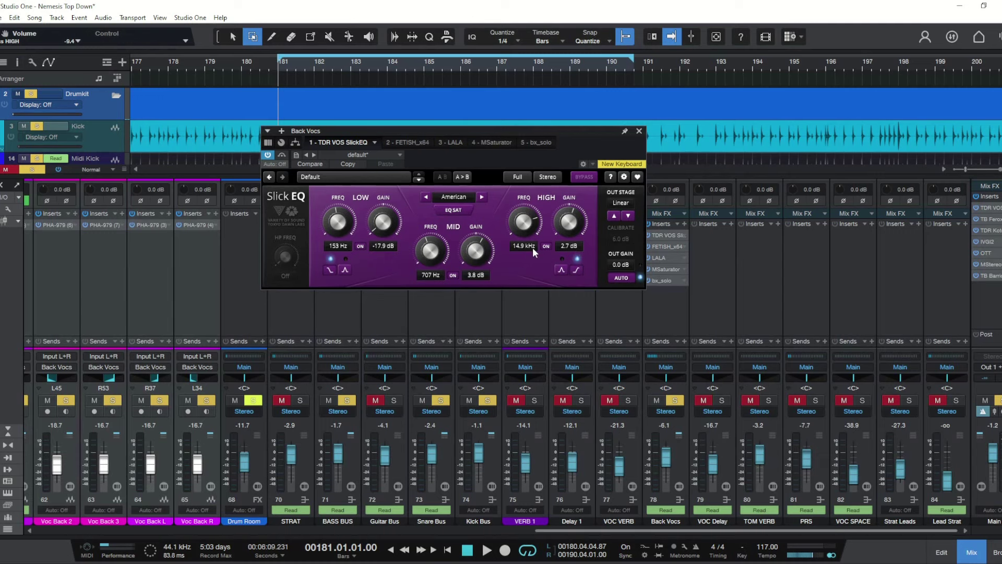
pyautogui.click(640, 131)
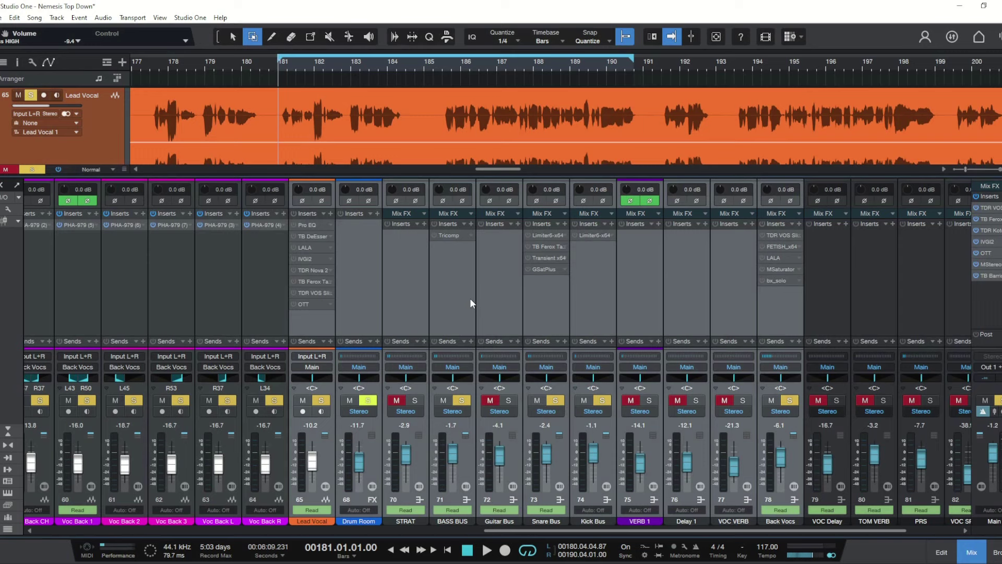
# - Play the loop from bar 181 to compare the mix with the Lead Vocal and bus inserts bypassed and active
pyautogui.press('space')
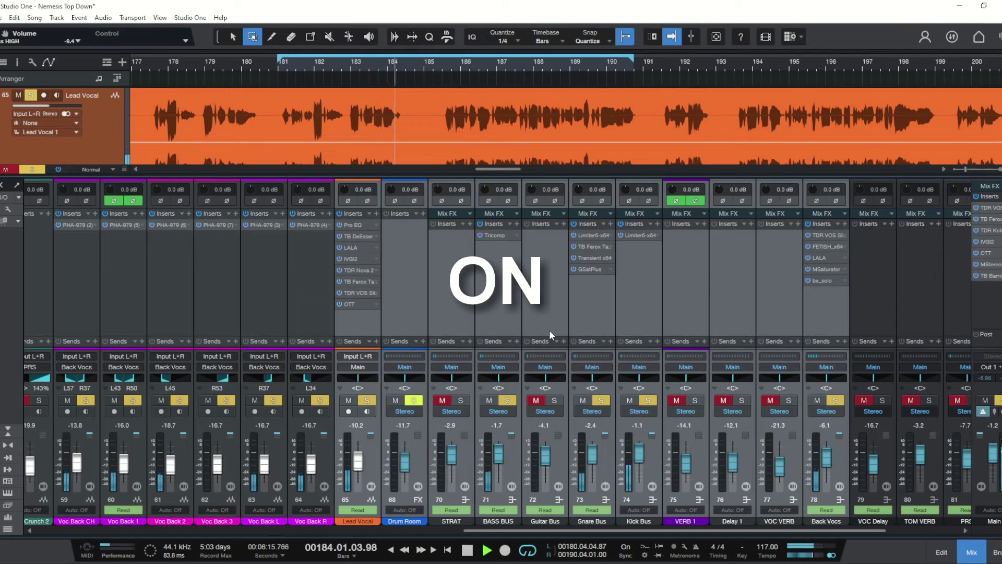
pyautogui.press('space')
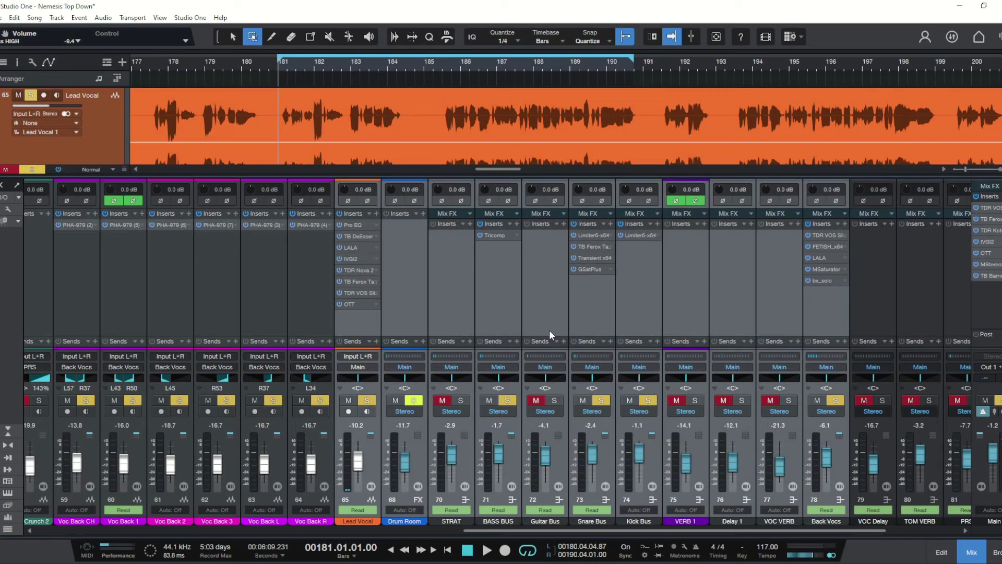
pyautogui.moveTo(629, 531); pyautogui.dragTo(638, 531)
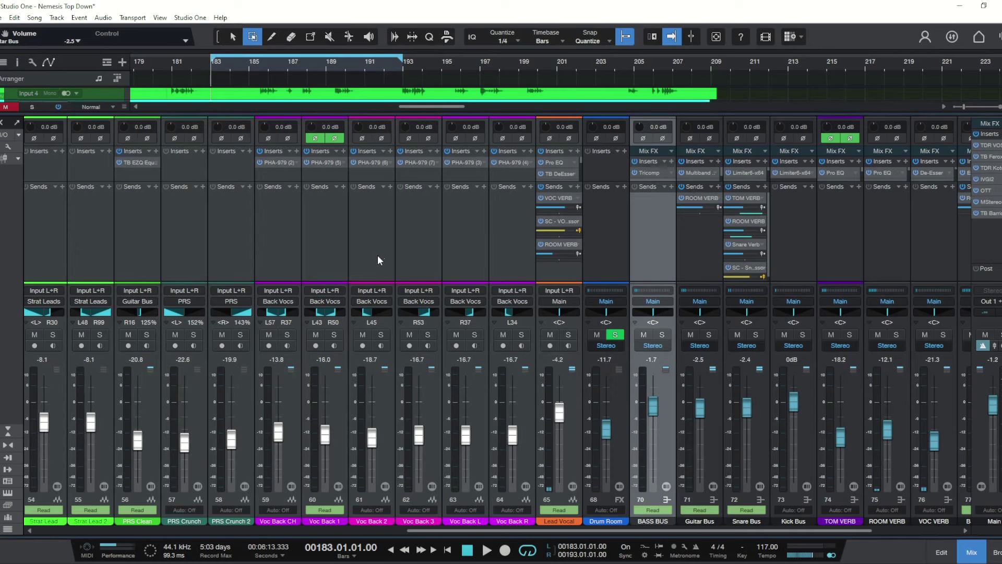
# - Inspect the Multiband Dynamics on the Piano channel and the TDR VOS SlickEQ and Tricomp on the Martin channel
pyautogui.moveTo(434, 531); pyautogui.dragTo(233, 531)
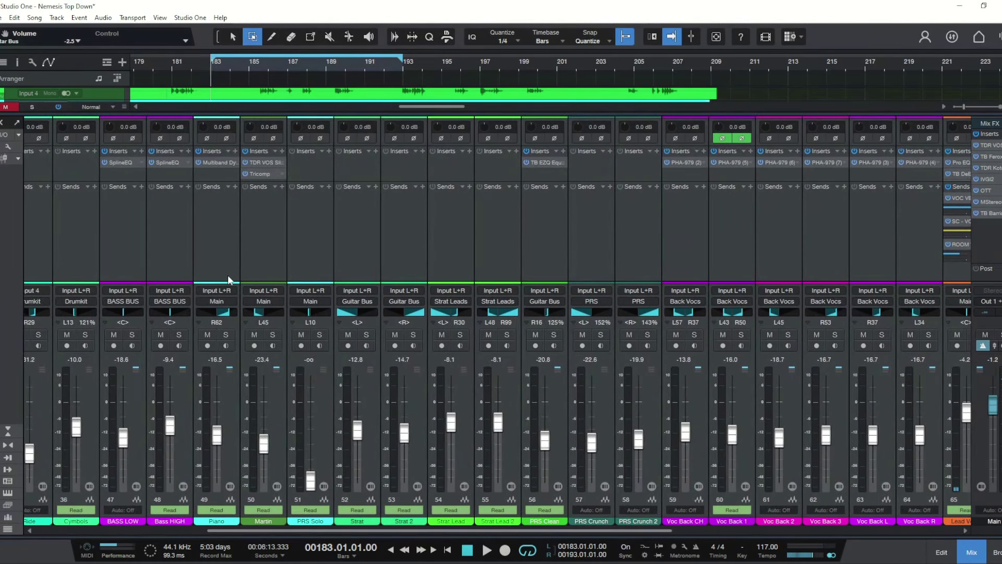
pyautogui.click(219, 163)
pyautogui.click(593, 127)
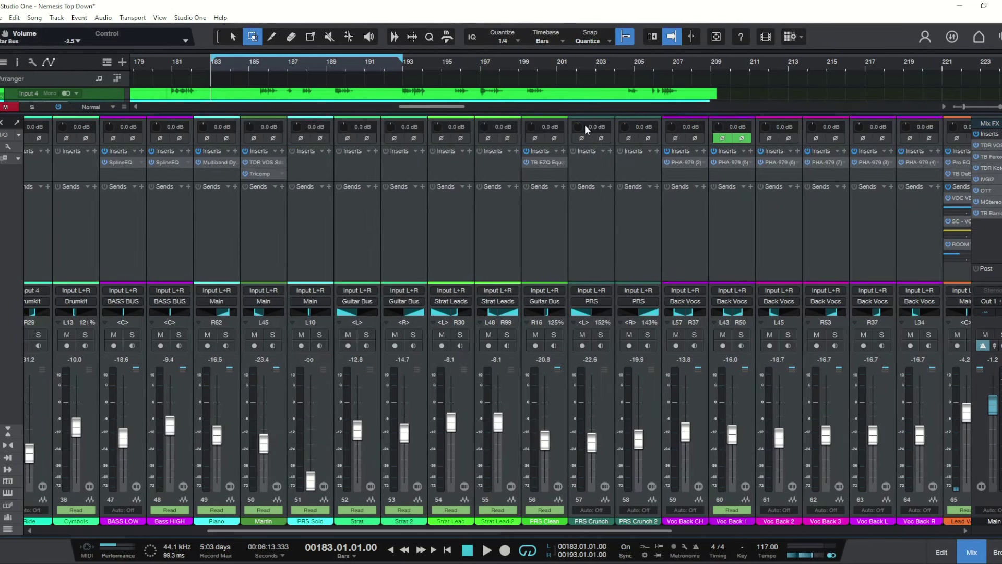
pyautogui.click(263, 163)
pyautogui.click(740, 164)
pyautogui.click(260, 174)
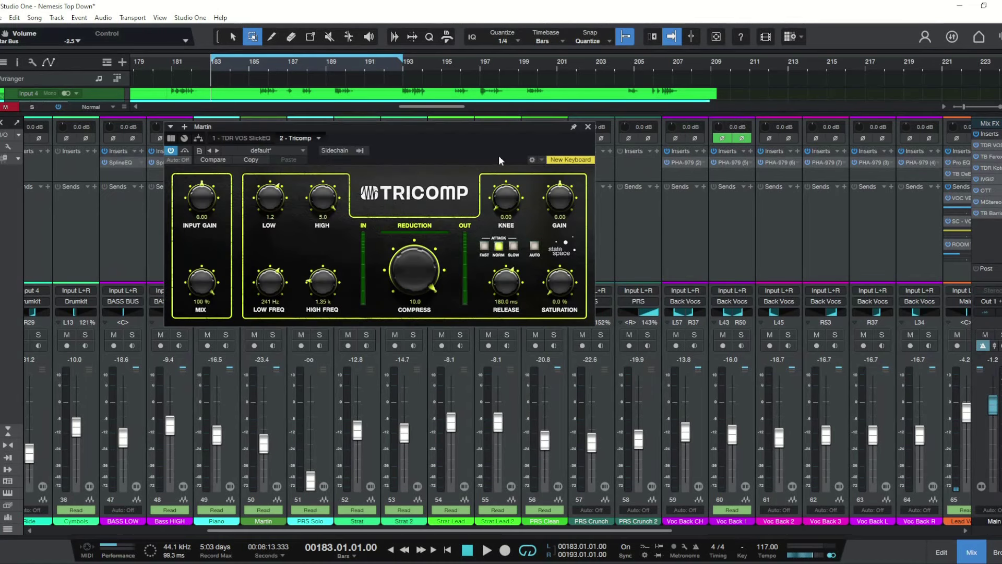
pyautogui.click(588, 127)
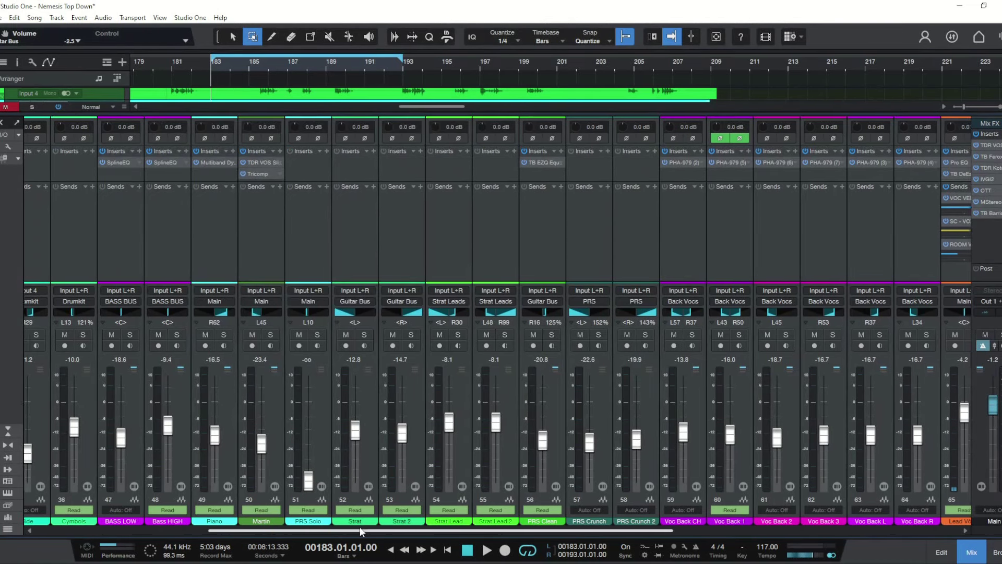
# - Expand the inserts area to show the full vocal and bus plug-in chains and play the mix from bar 183
pyautogui.moveTo(361, 531); pyautogui.dragTo(639, 553)
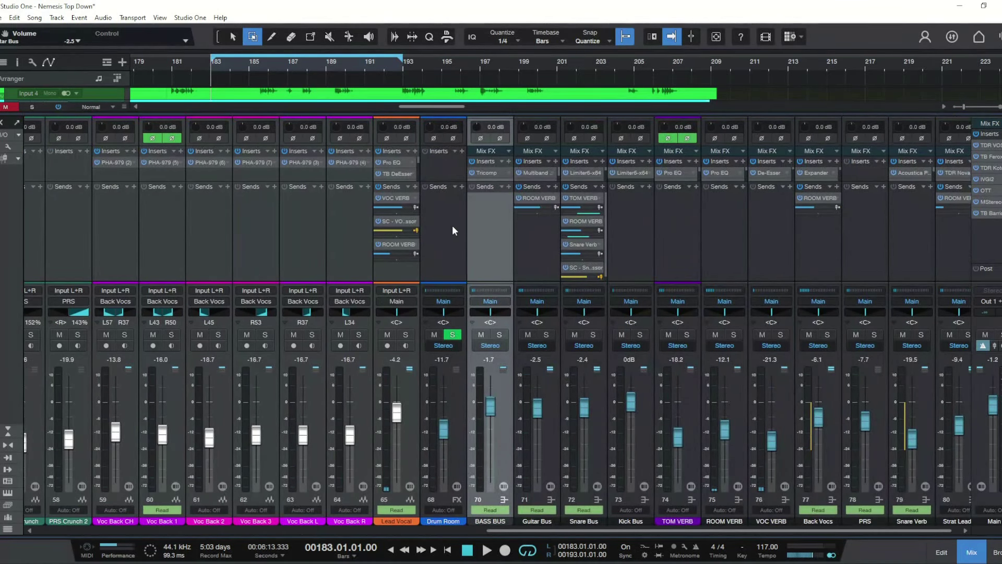
pyautogui.moveTo(454, 183); pyautogui.dragTo(692, 267)
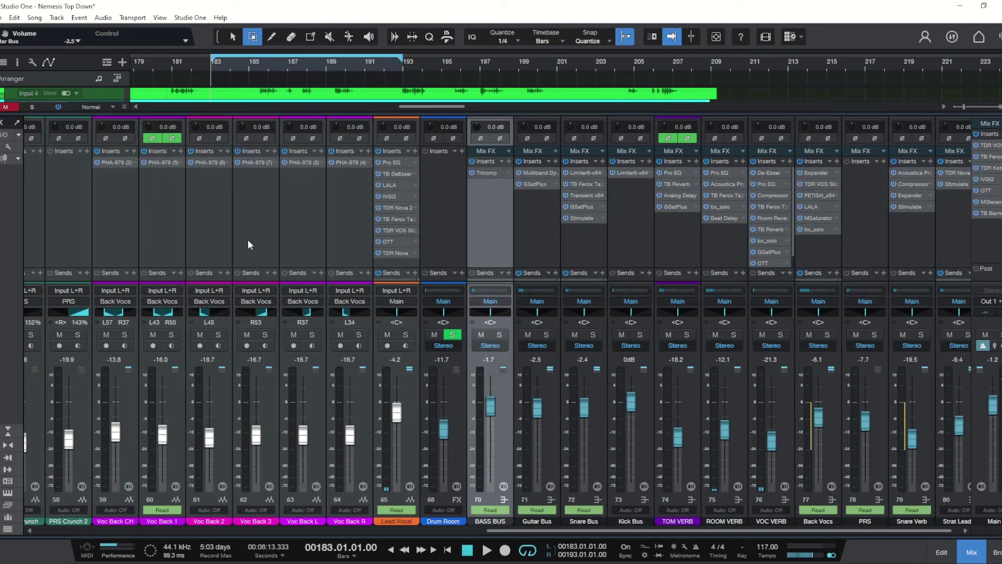
pyautogui.press('space')
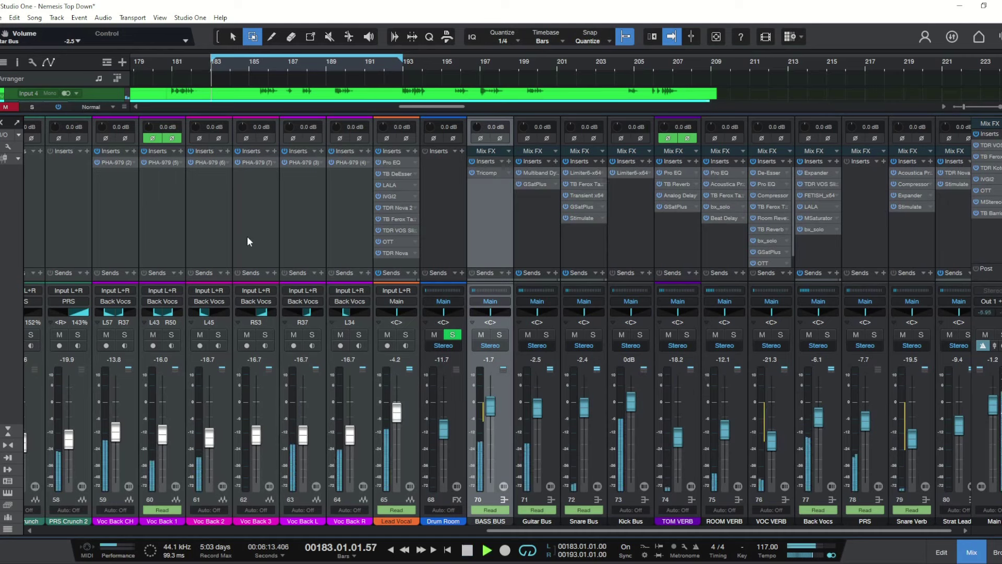